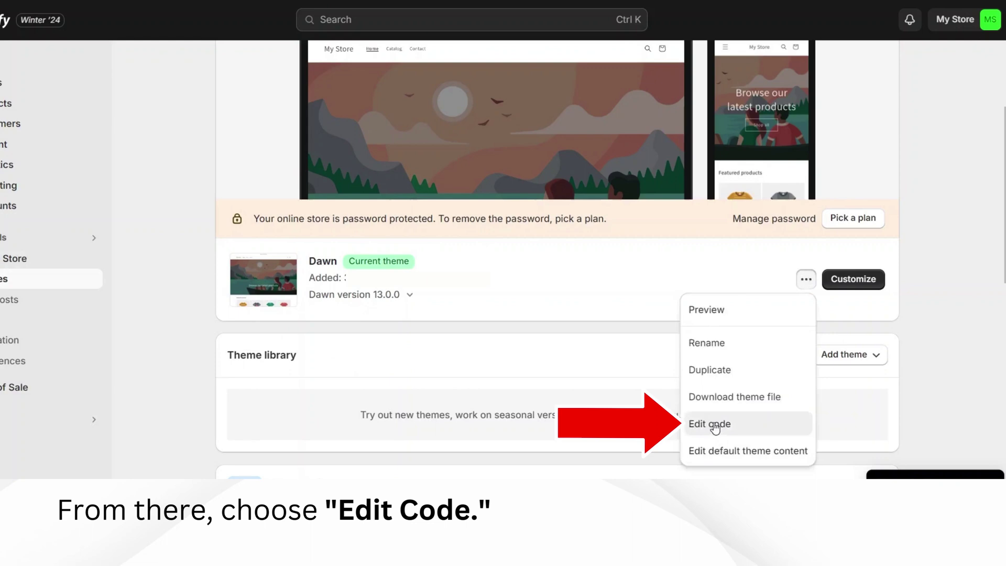
- Open Dawn's code editor via Edit code and expand the Assets folder
click(709, 424)
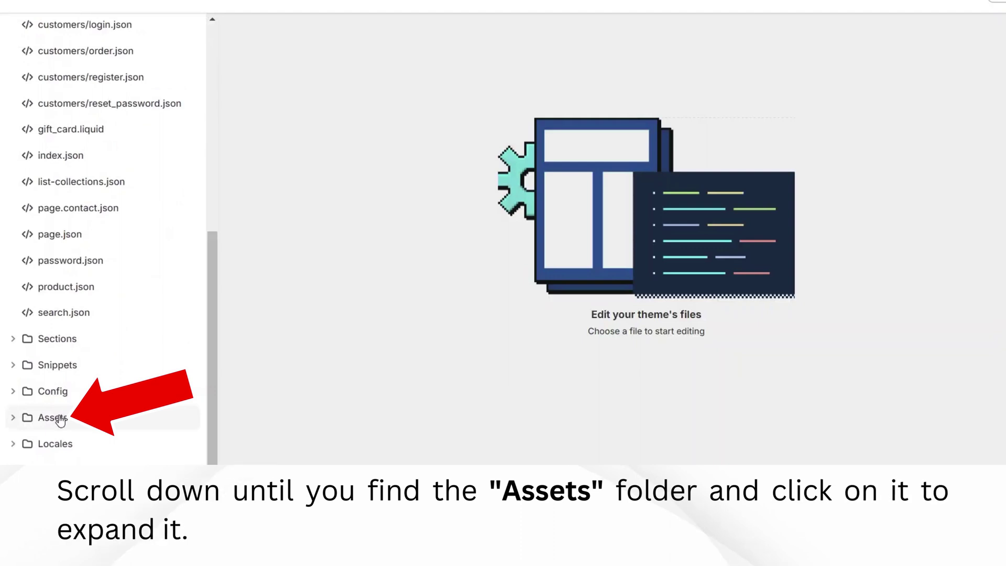
click(60, 419)
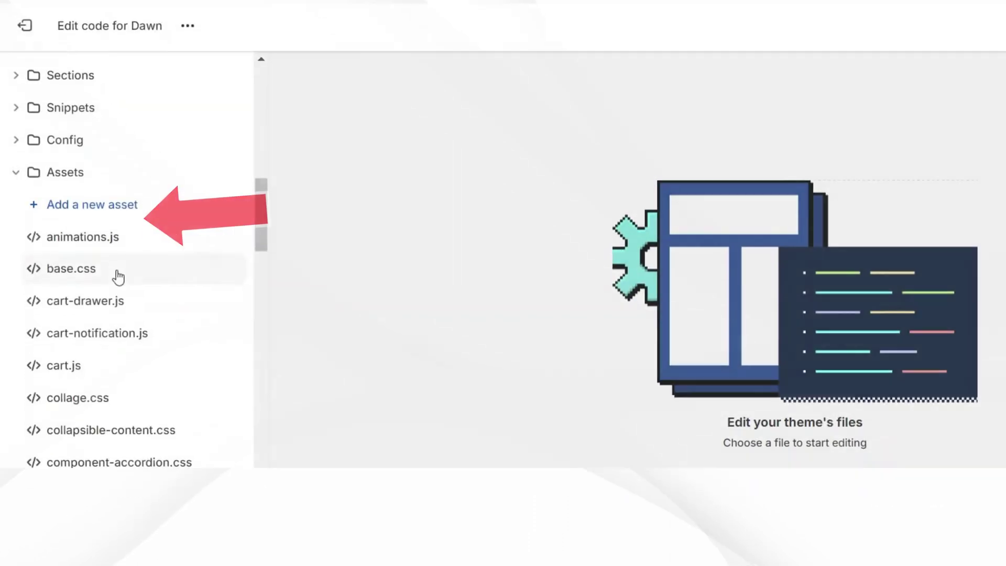